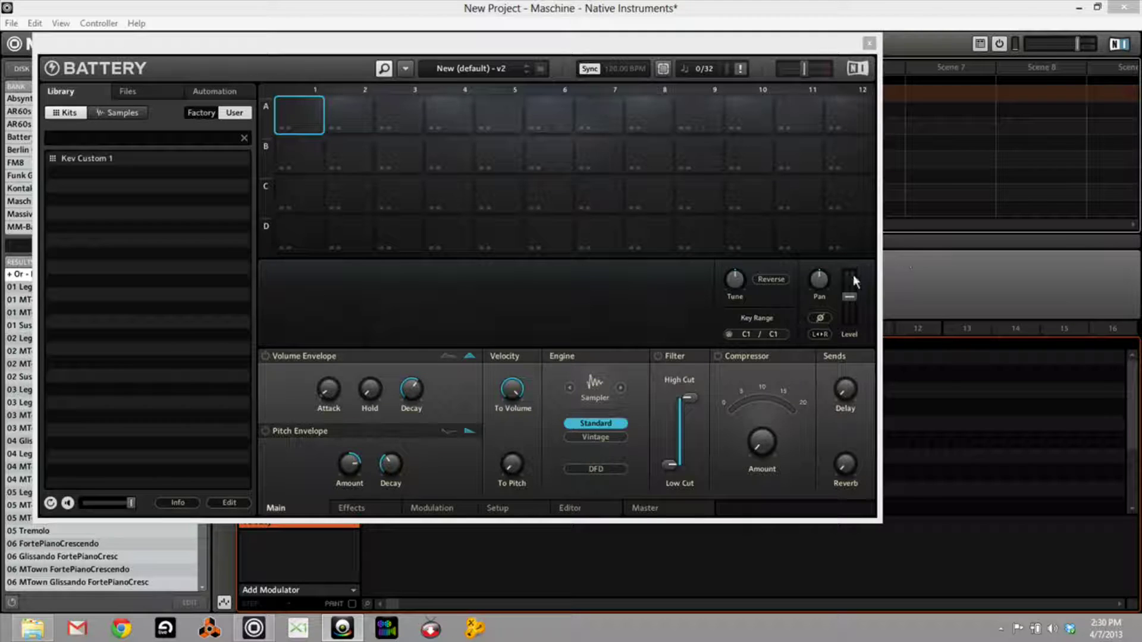
# - Show Battery's Factory kits (2 Funk Kit, 606 Kit) and move the Battery window down-right
pyautogui.click(200, 112)
pyautogui.moveTo(192, 50); pyautogui.dragTo(404, 91)
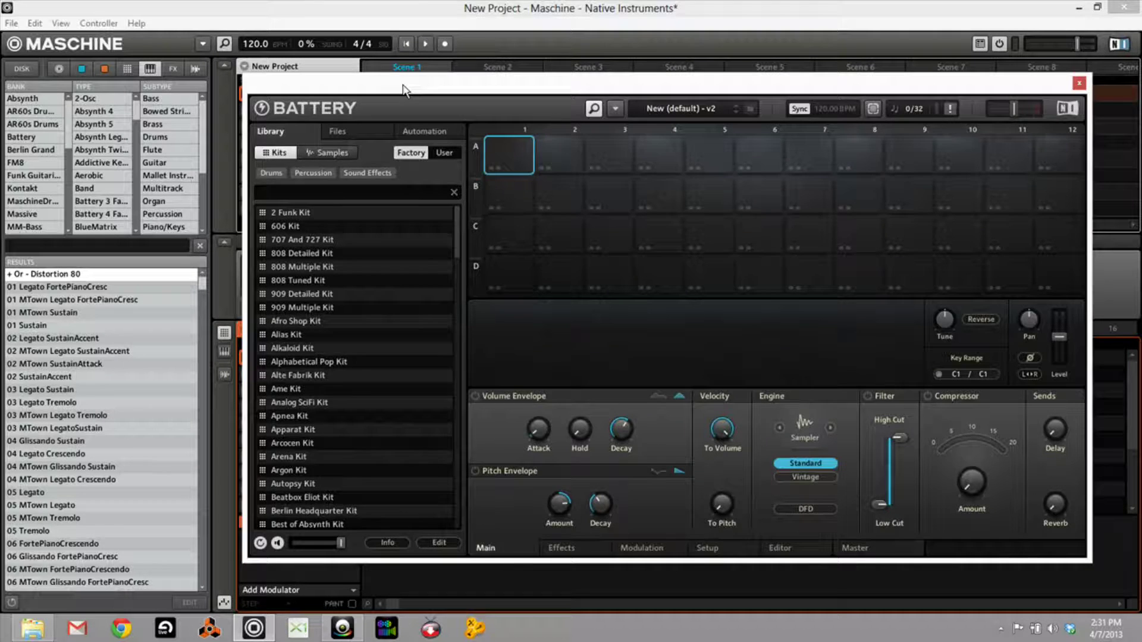
# - Close the Battery 4 plugin window to reveal Maschine's arranger and Group A sound controls
pyautogui.click(403, 90)
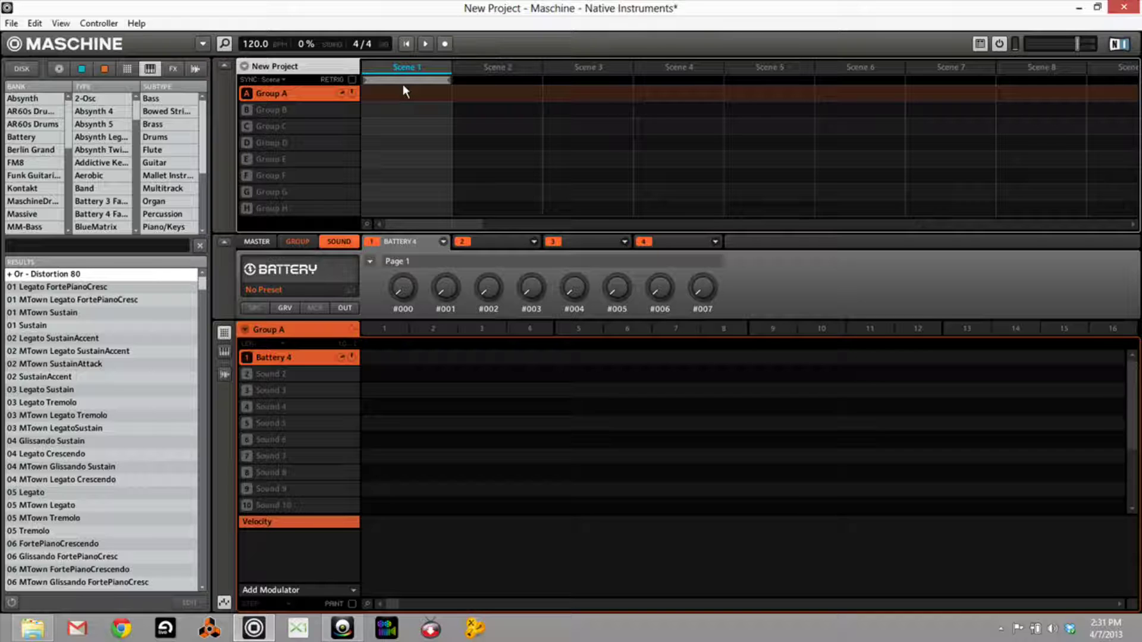
# - Step three entries down the browser's preset results, then switch to the effects library
pyautogui.press('Down')
pyautogui.press('Down')
pyautogui.press('Down')
pyautogui.press('Down')
pyautogui.press('Down')
pyautogui.press('Down')
pyautogui.press('Down')
pyautogui.press('Down')
pyautogui.press('Down')
pyautogui.press('Down')
pyautogui.press('Down')
pyautogui.press('Down')
pyautogui.press('Down')
pyautogui.press('Down')
pyautogui.press('Down')
pyautogui.press('Down')
pyautogui.press('Down')
pyautogui.press('Down')
pyautogui.press('Down')
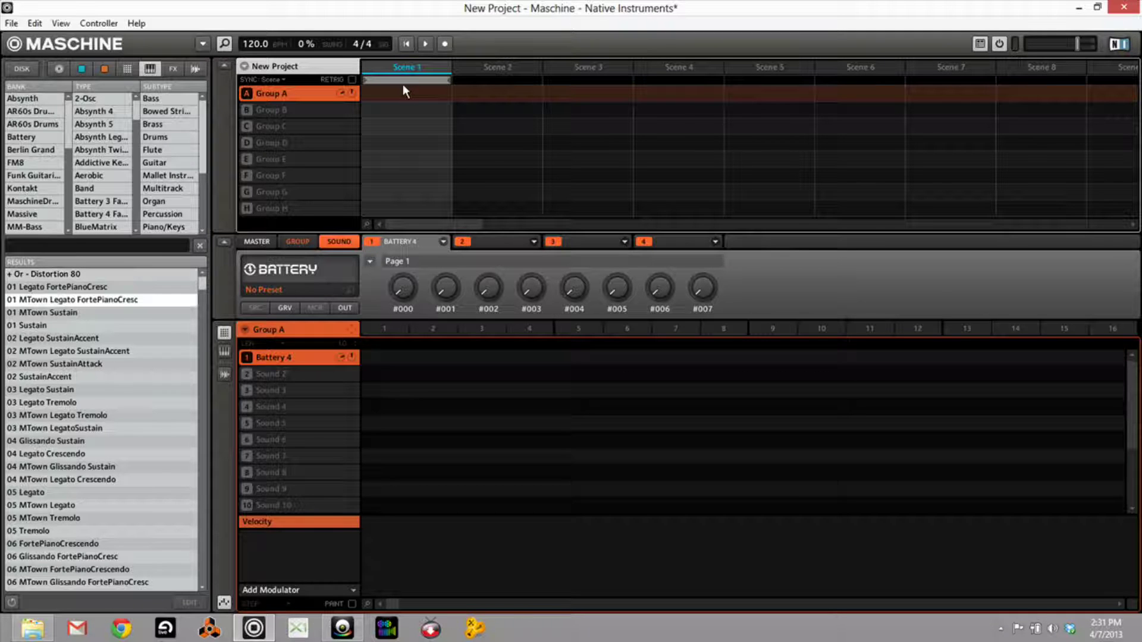
pyautogui.press('Down')
pyautogui.press('Down')
pyautogui.press('Down')
pyautogui.press('Down')
pyautogui.press('Down')
pyautogui.press('Down')
pyautogui.press('Down')
pyautogui.press('Down')
pyautogui.press('Down')
pyautogui.press('Down')
pyautogui.press('Down')
pyautogui.press('Down')
pyautogui.press('Down')
pyautogui.press('Down')
pyautogui.press('Down')
pyautogui.press('Down')
pyautogui.press('Down')
pyautogui.press('Down')
pyautogui.press('Down')
pyautogui.press('Down')
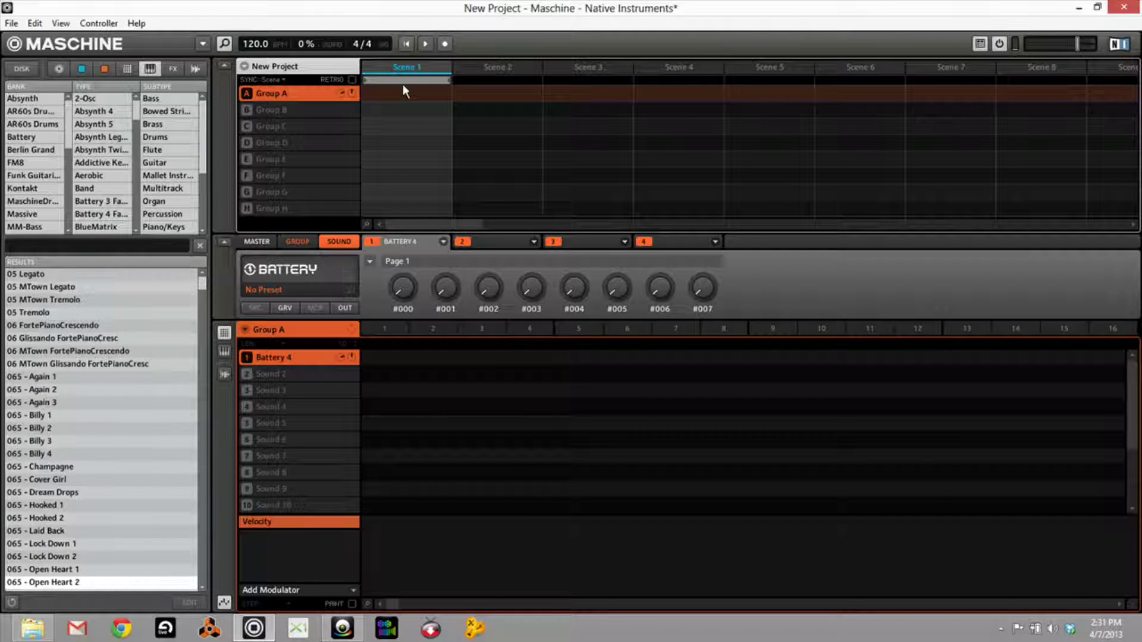
pyautogui.press('Down')
pyautogui.press('Down')
pyautogui.press('Down')
pyautogui.press('Down')
pyautogui.press('Down')
pyautogui.press('Down')
pyautogui.press('Down')
pyautogui.press('Down')
pyautogui.press('Down')
pyautogui.press('Down')
pyautogui.press('Down')
pyautogui.press('Down')
pyautogui.press('Down')
pyautogui.press('Down')
pyautogui.press('Down')
pyautogui.press('Down')
pyautogui.press('Down')
pyautogui.press('Down')
pyautogui.press('Down')
pyautogui.press('Down')
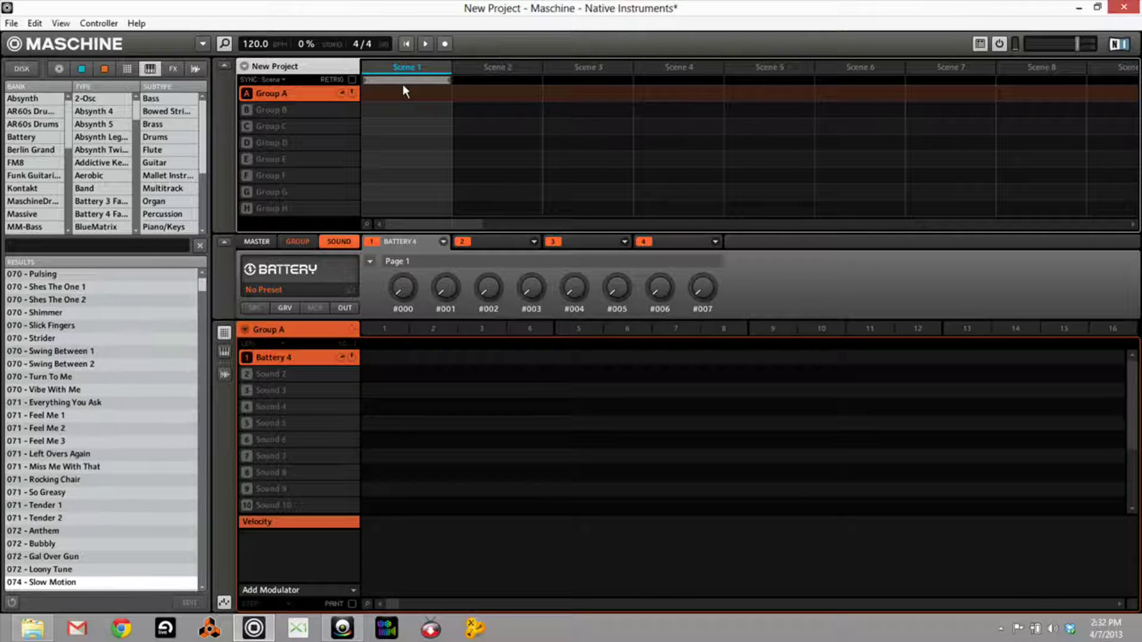
pyautogui.press('Right')
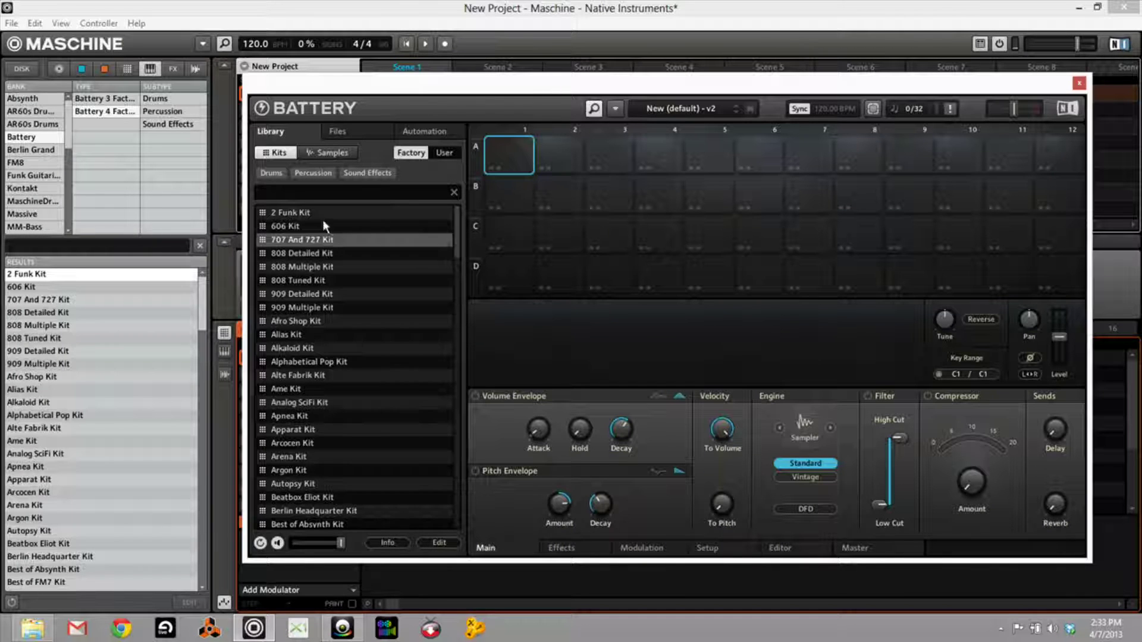
# - Switch Battery's library to Factory samples filtered to Hihat Closed, headed by ClosedHH Alphabetical 1
pyautogui.click(325, 153)
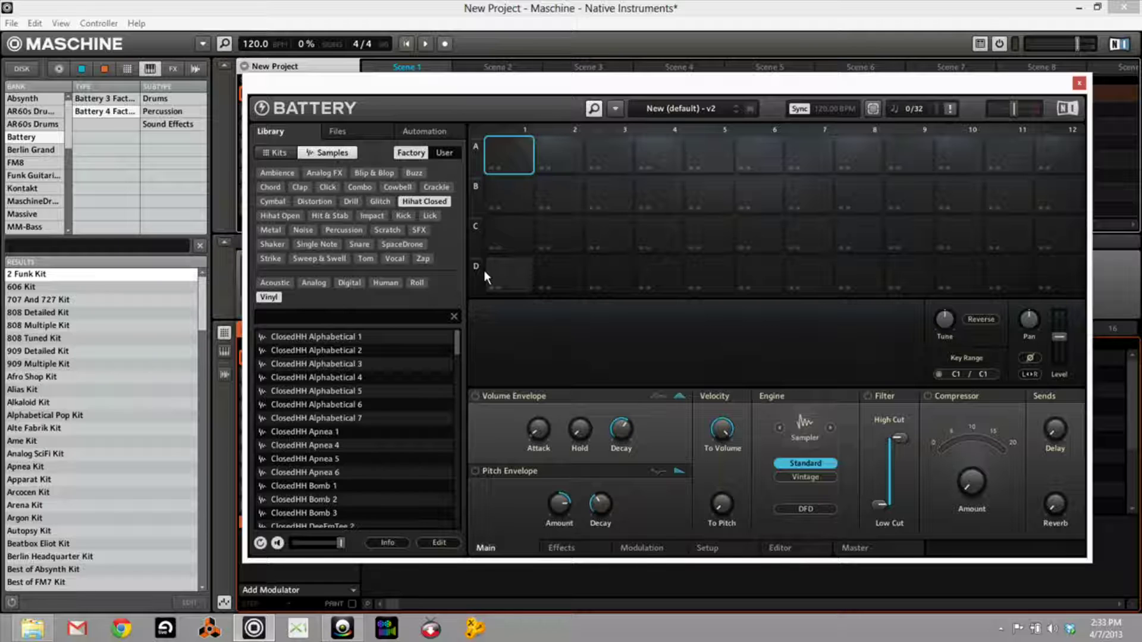
pyautogui.click(422, 132)
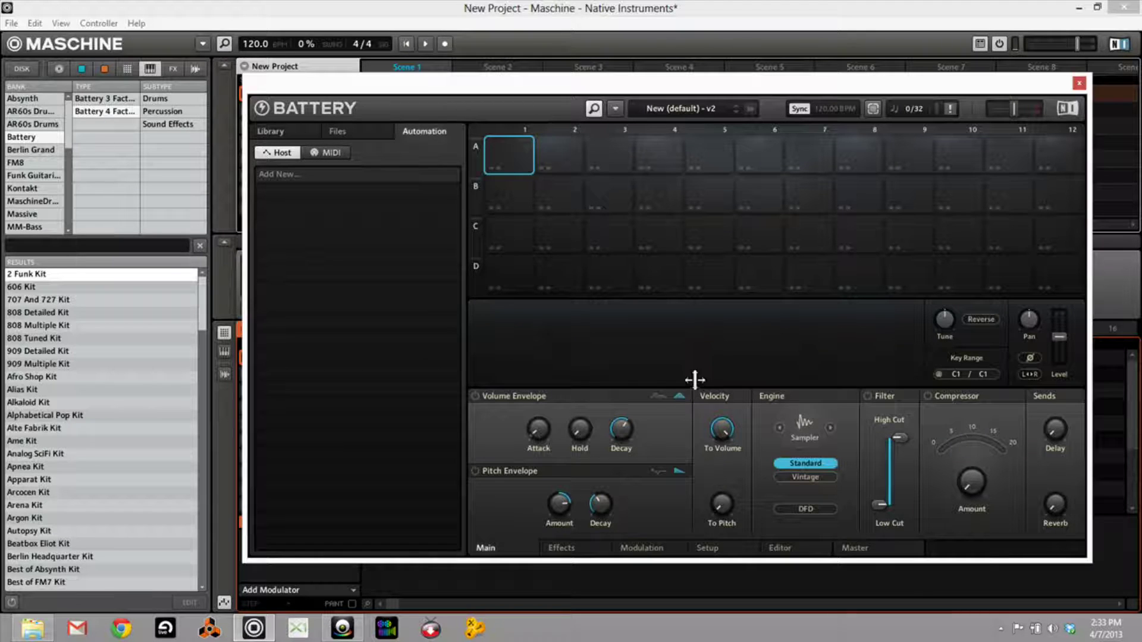
pyautogui.click(293, 127)
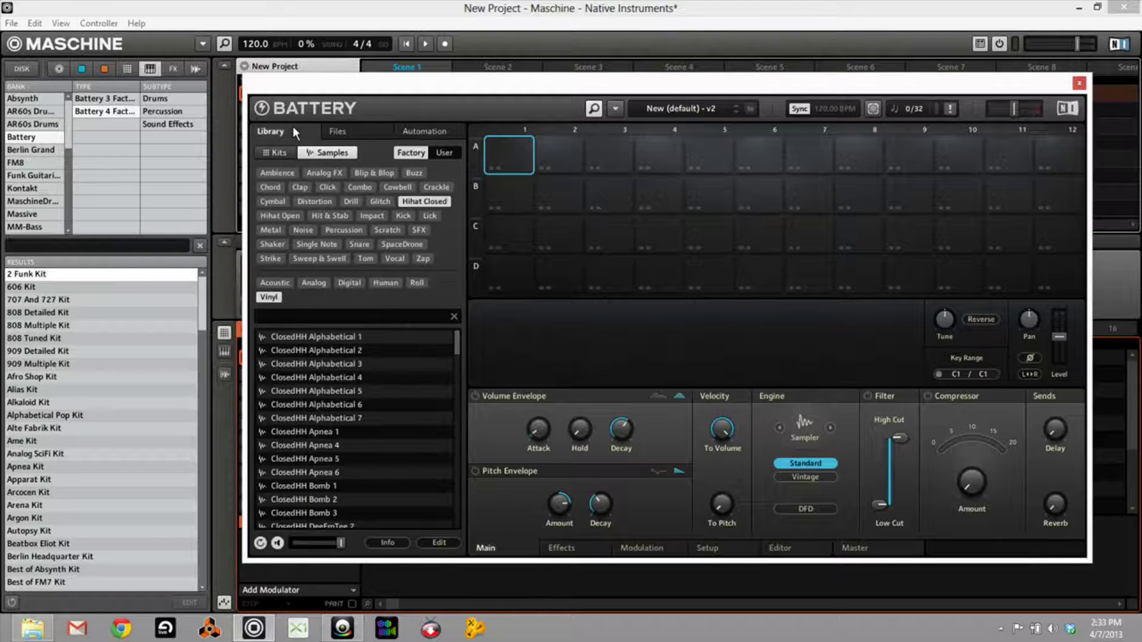
pyautogui.click(586, 543)
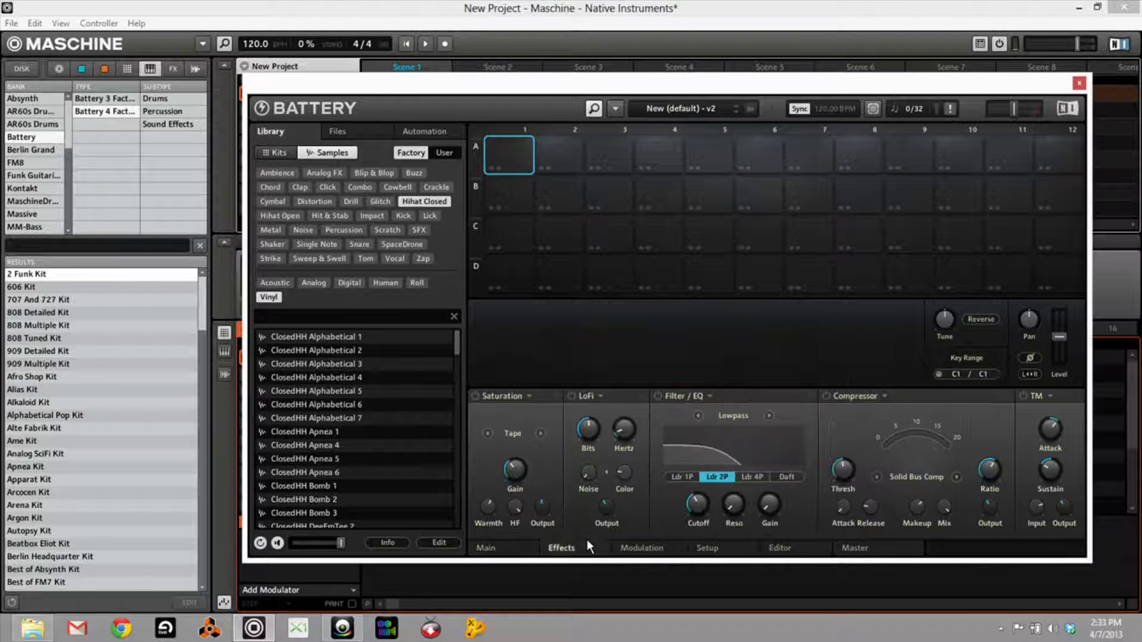
pyautogui.click(671, 544)
pyautogui.click(718, 545)
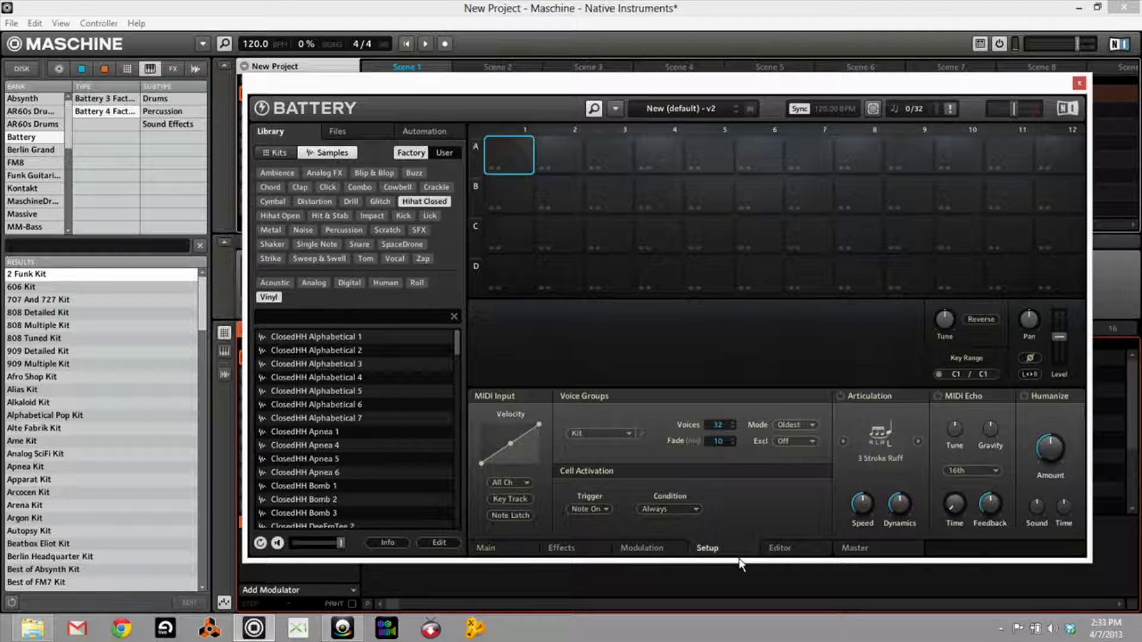
pyautogui.click(850, 548)
pyautogui.click(806, 550)
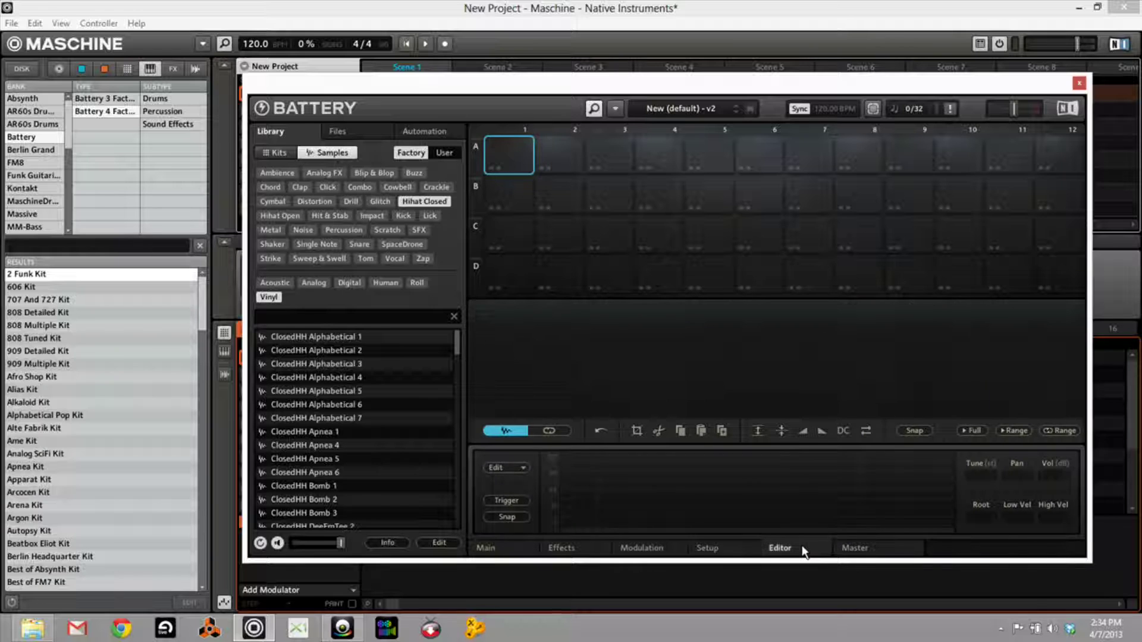
pyautogui.click(504, 544)
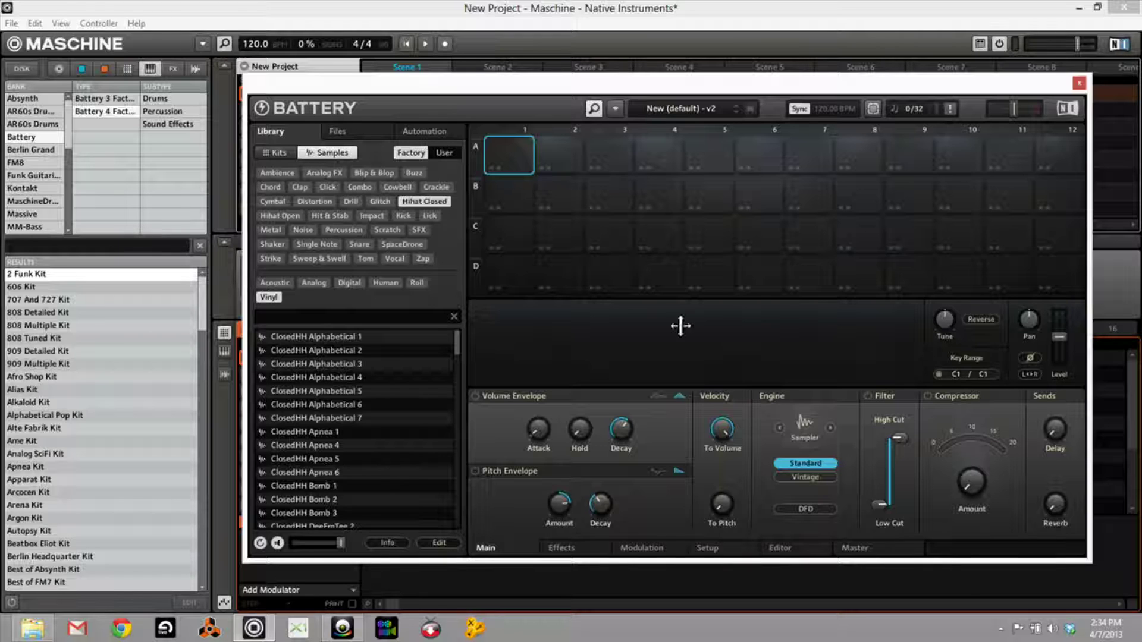
# - Load ClosedHH Alphabetical 1 into cell A1 and close the Battery window
pyautogui.doubleClick(343, 337)
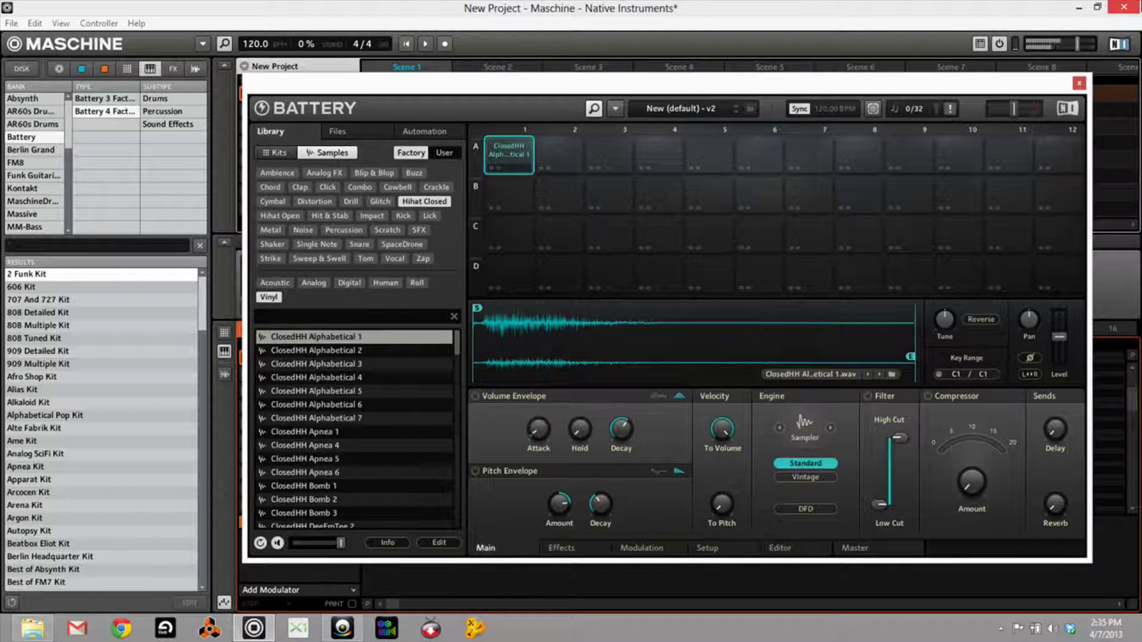
pyautogui.click(1076, 84)
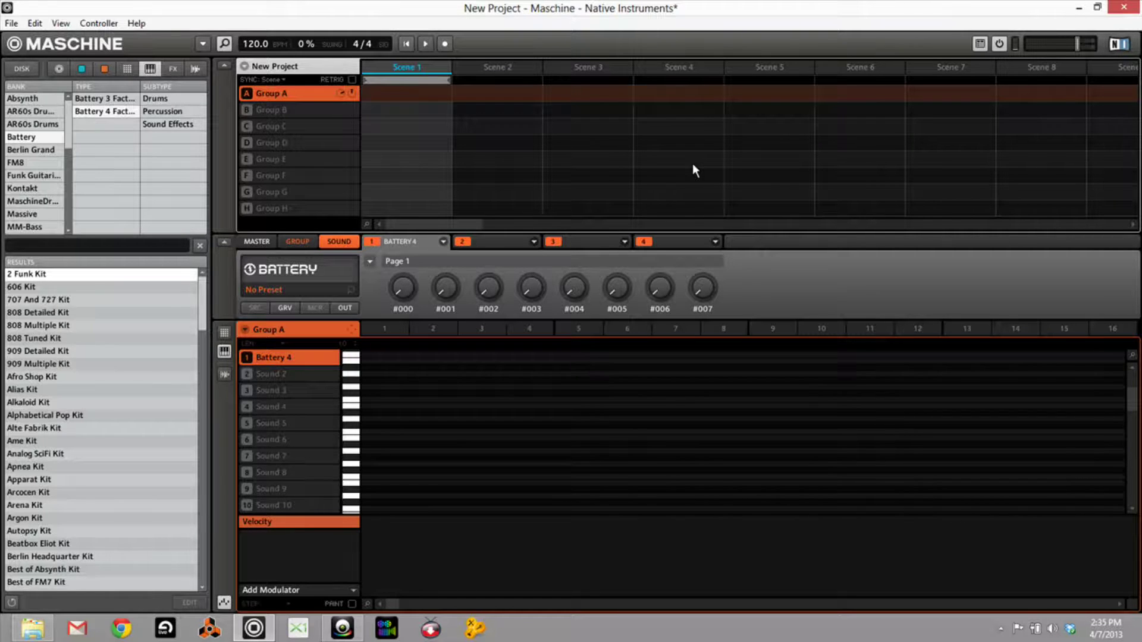
# - Reopen the Battery 4 window with Ctrl+P, showing ClosedHH Alphabetical 1 in cell A1
pyautogui.hotkey('ctrl', 'p')
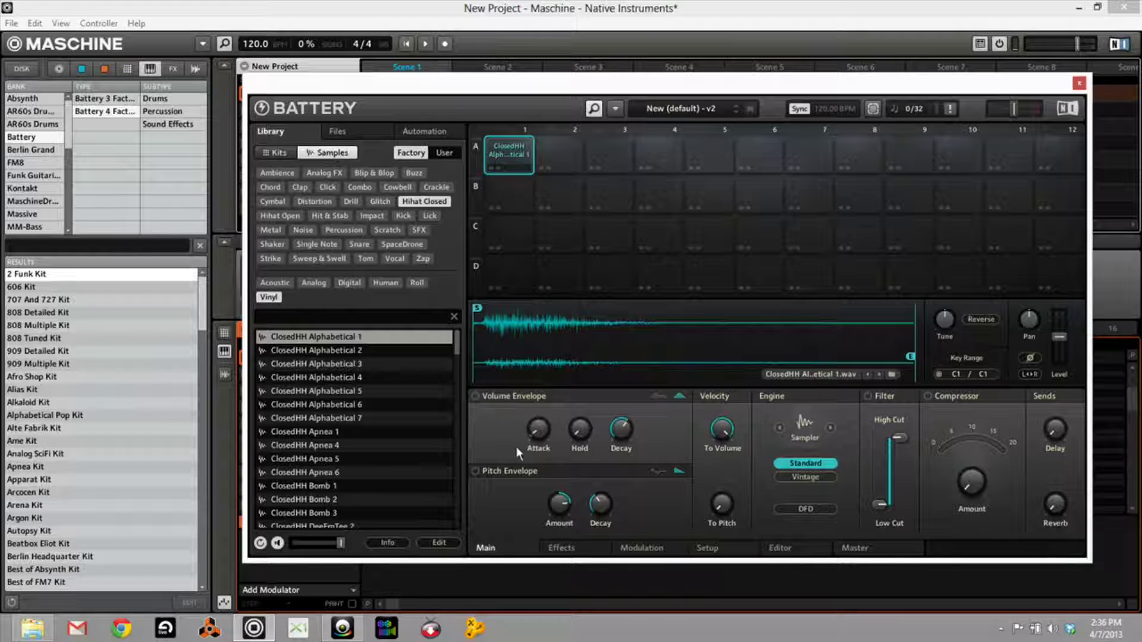
# - Check the Effects tab for the loaded hi-hat sample, then close the Battery window
pyautogui.click(552, 548)
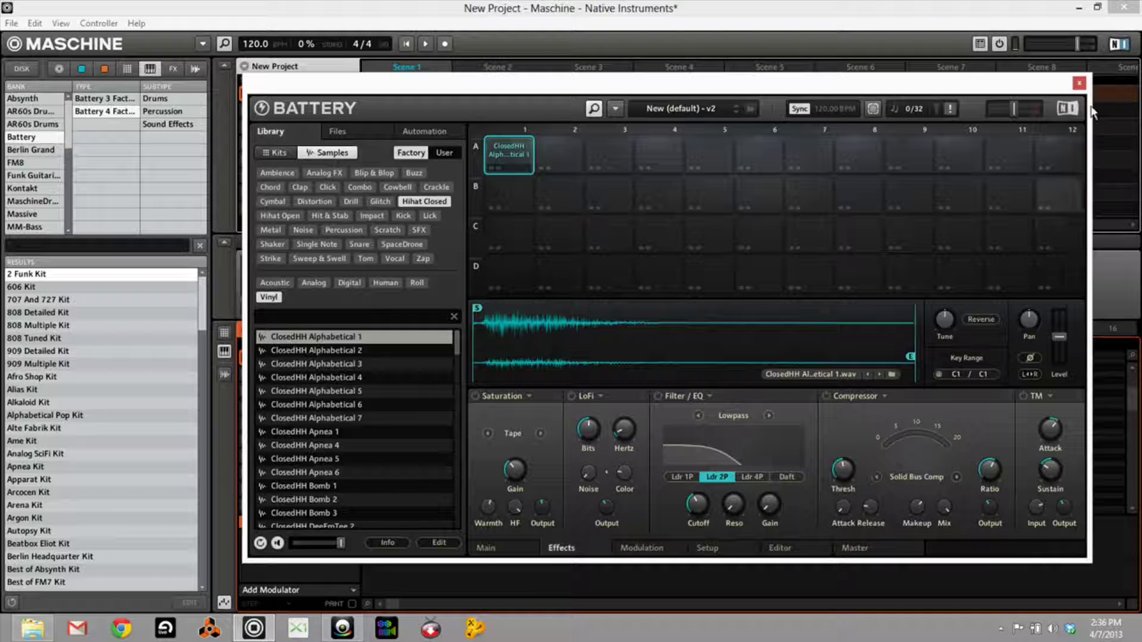
pyautogui.click(1079, 83)
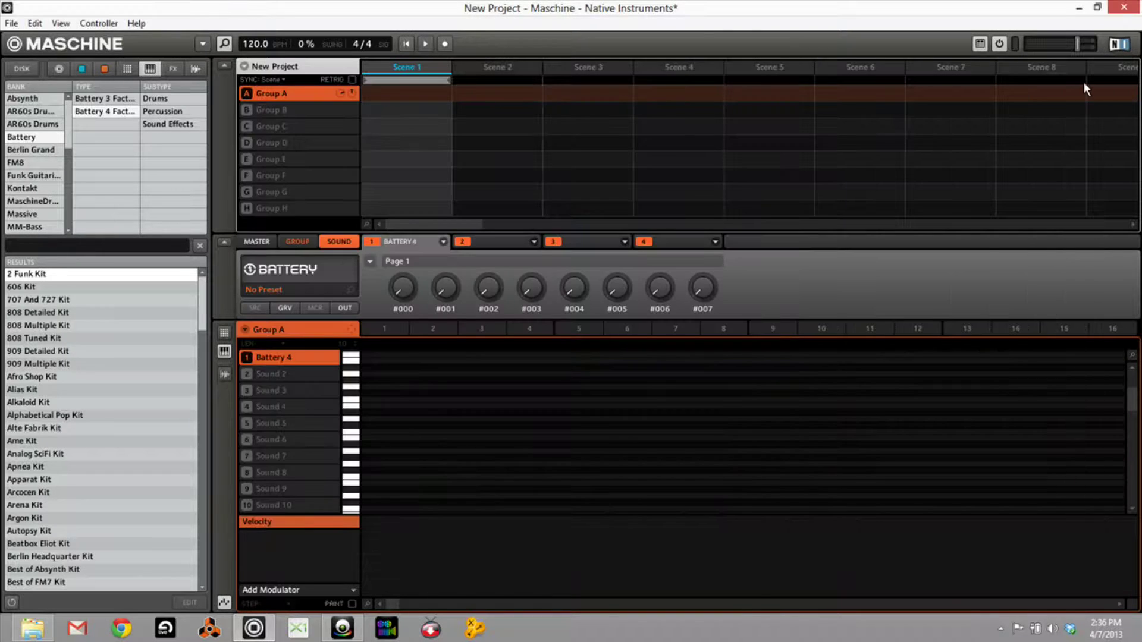